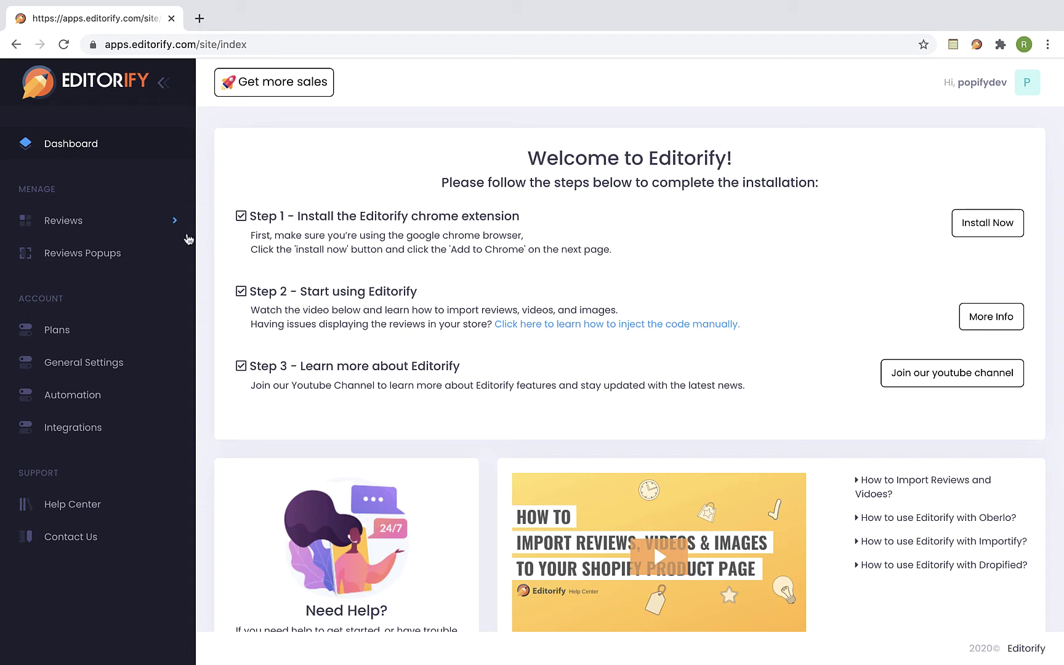
Open the Reviews Popups page from the Editorify sidebar
click(91, 264)
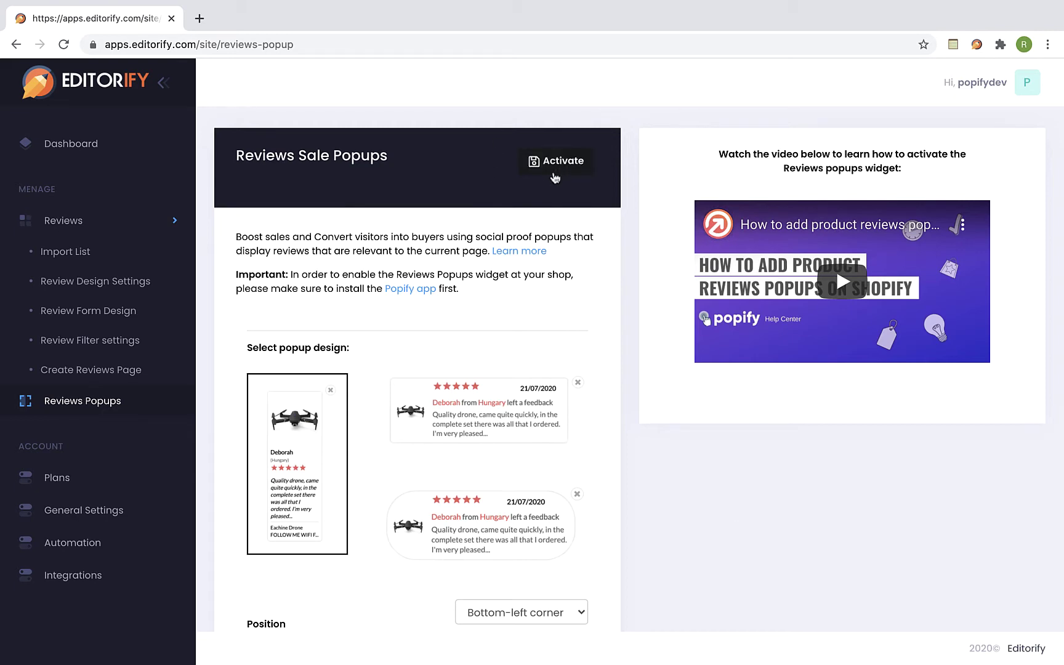
Activate Reviews Sale Popups and start Popify's free sign-up from the install prompt
click(556, 176)
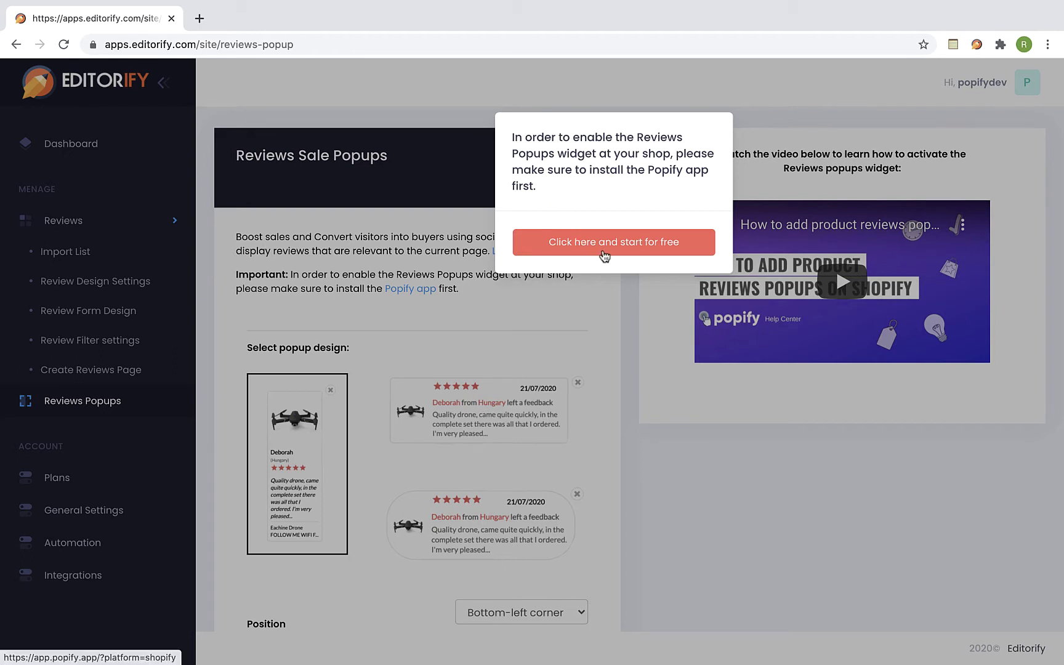
click(603, 254)
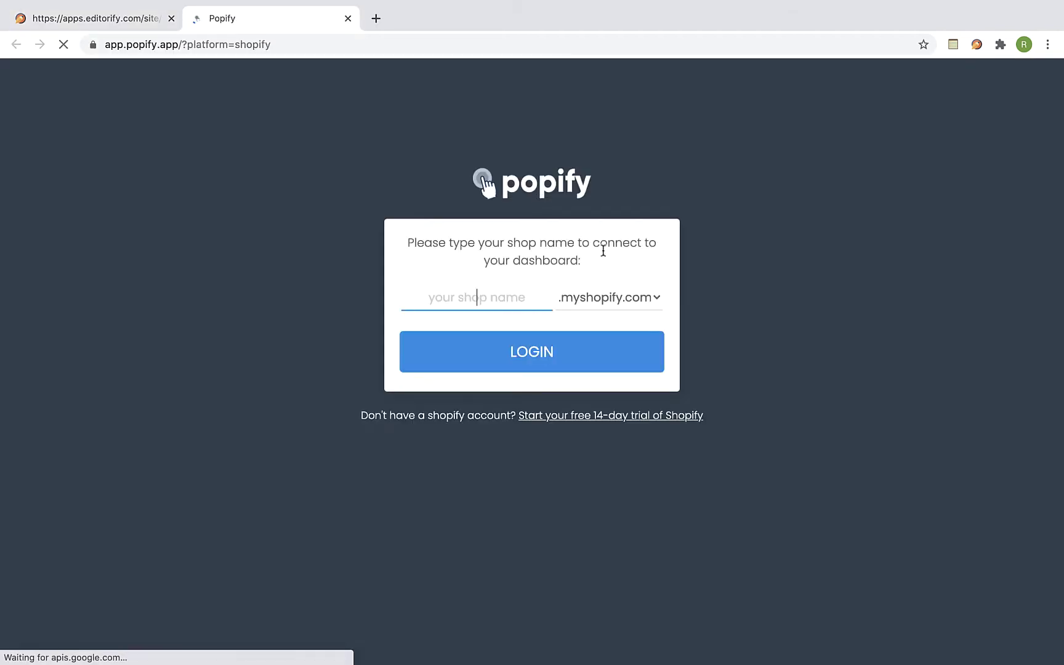
Log in to Popify with shop name 'popifydev' and install the app on Shopify
click(487, 293)
text(popifydev)
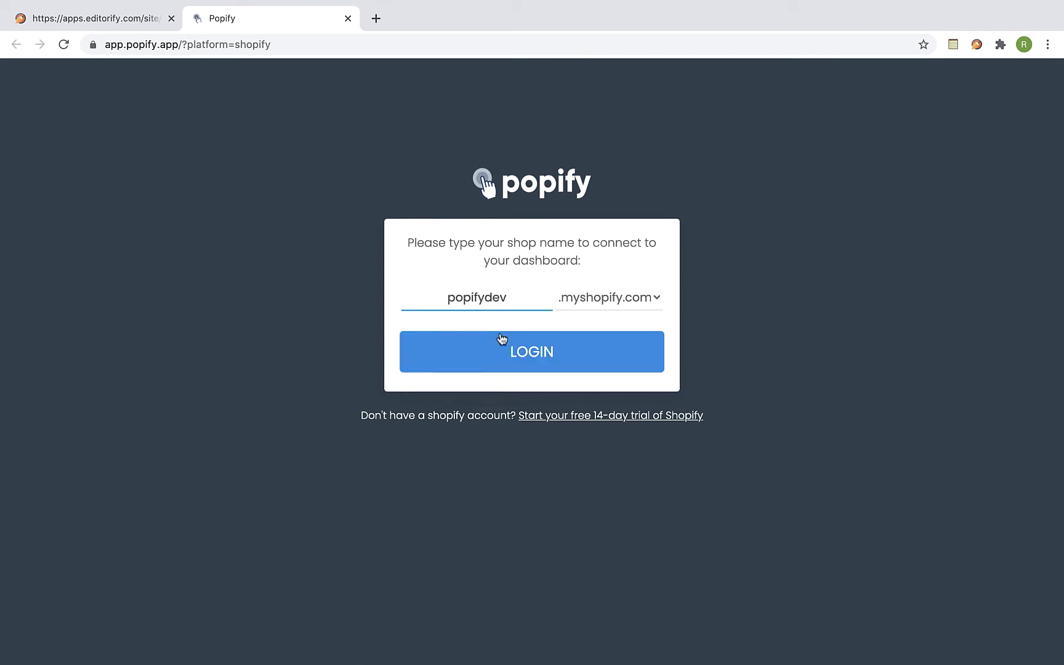
click(521, 356)
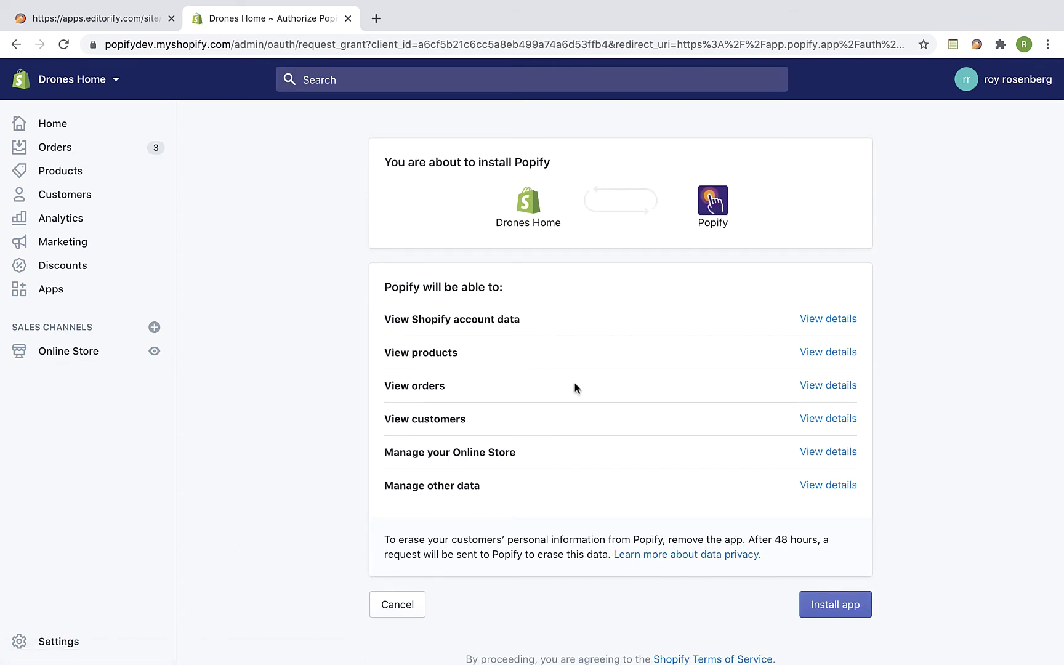
click(833, 613)
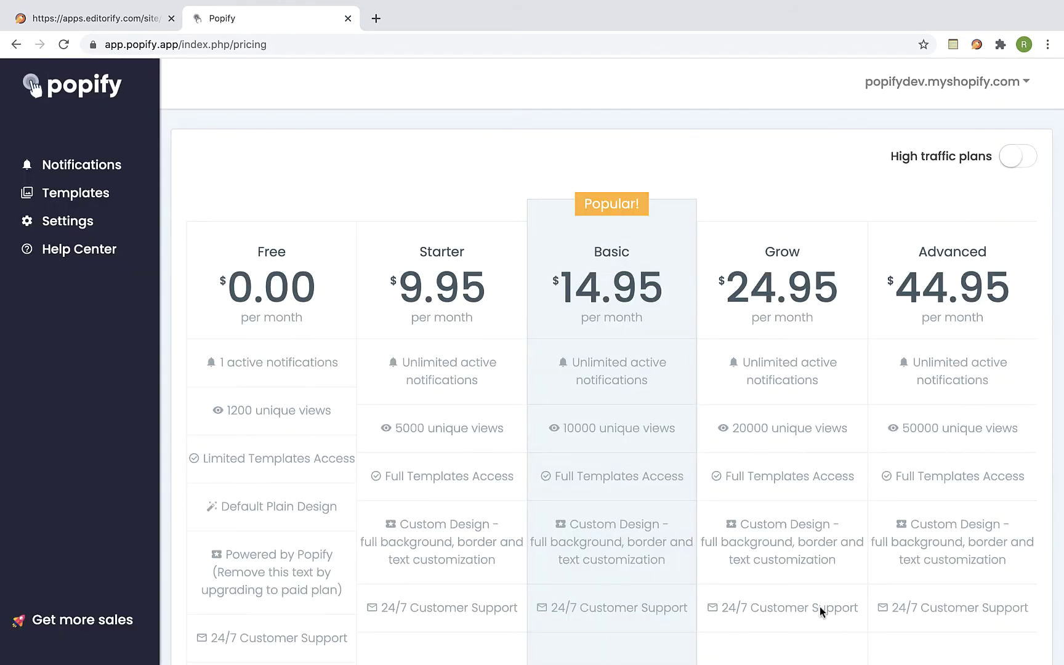
Select the Free plan on Popify's pricing page
scroll(336, 530, down, 3)
scroll(335, 529, down, 3)
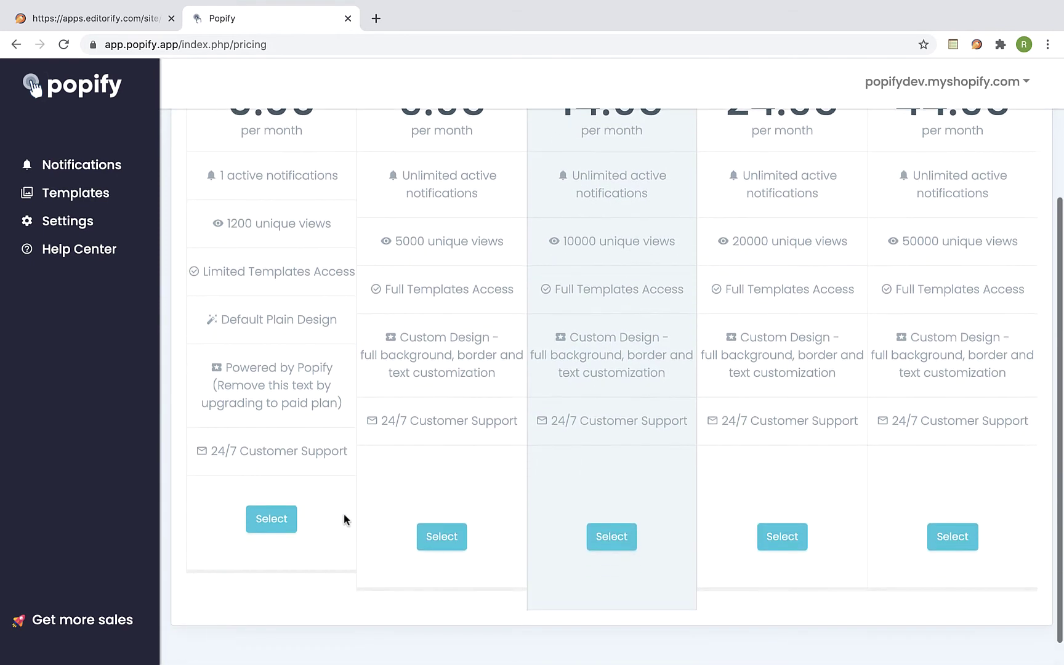
click(271, 523)
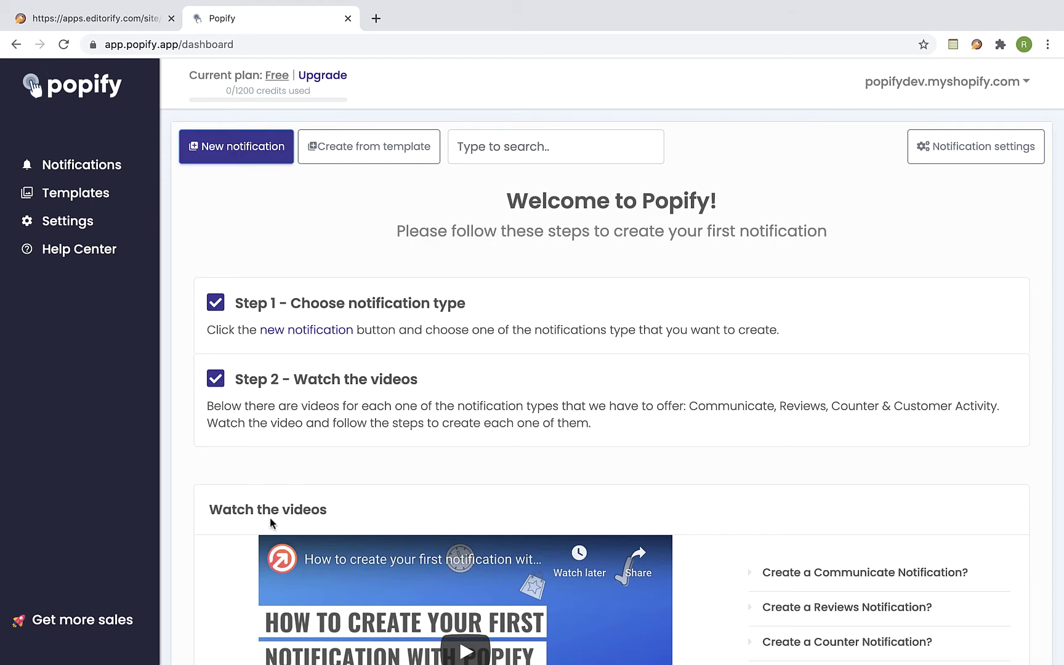
Return to the Editorify tab and reload the Reviews Sale Popups page
click(118, 24)
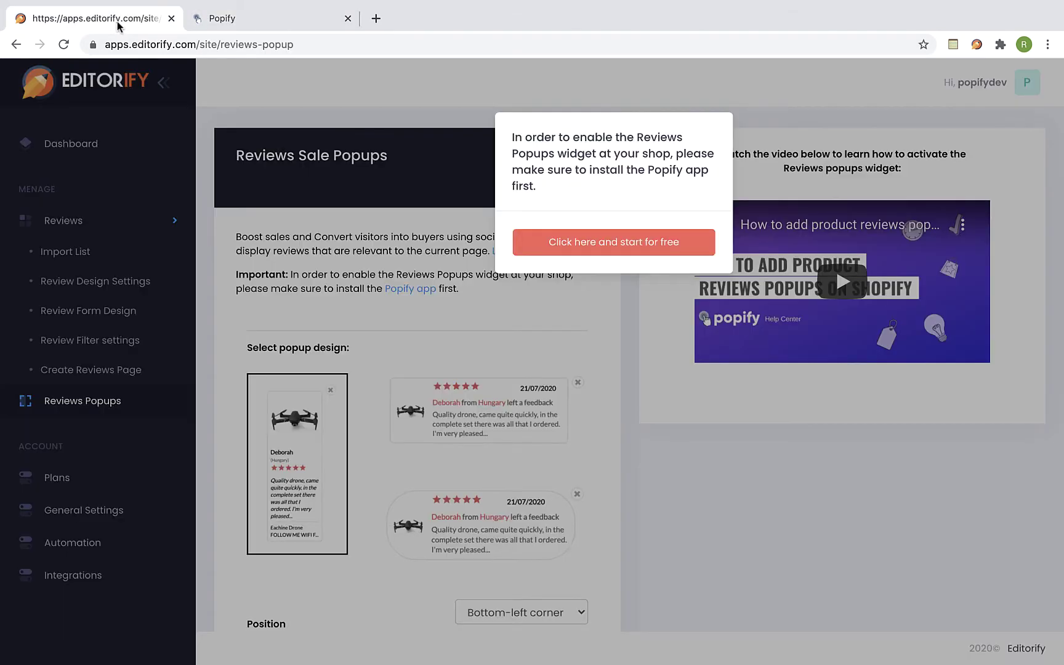
click(64, 44)
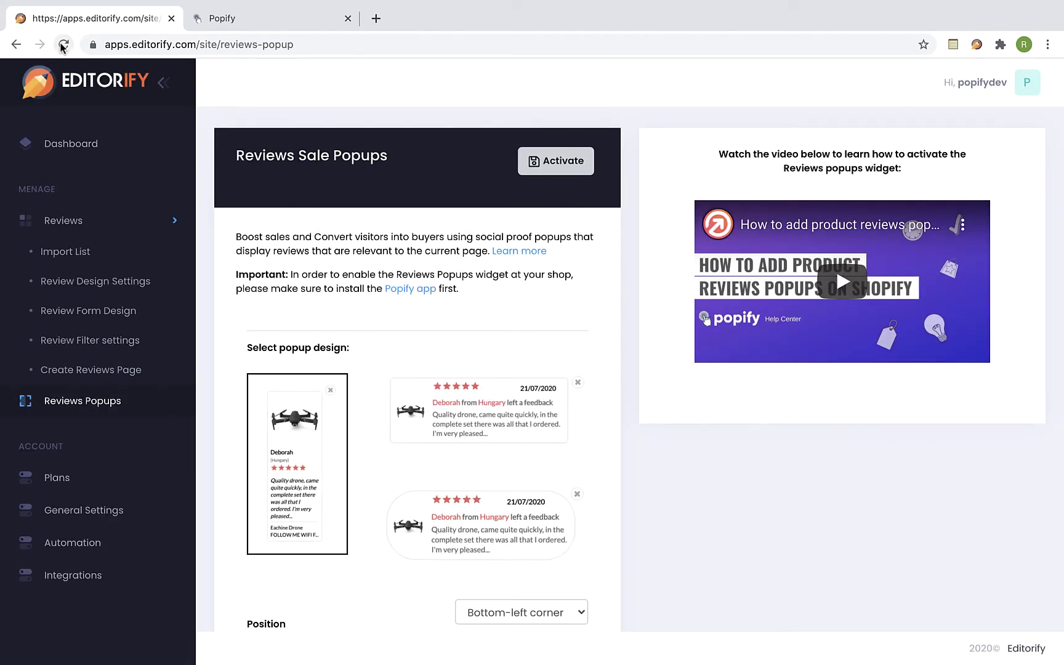
scroll(339, 271, down, 2)
scroll(339, 272, down, 2)
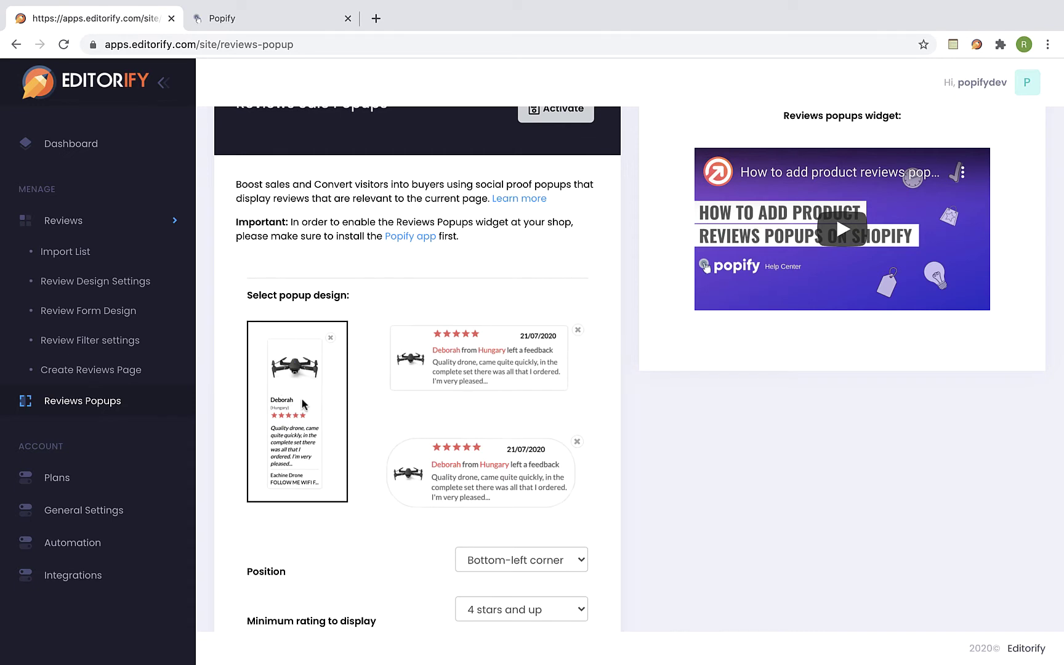
scroll(302, 404, down, 5)
click(256, 365)
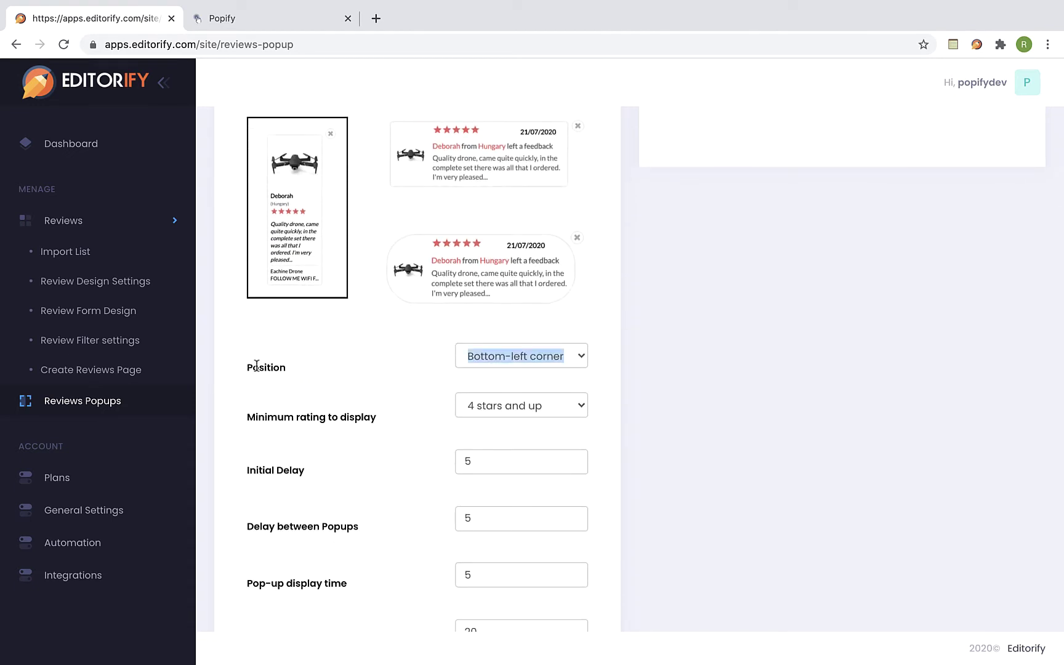
double_click(250, 367)
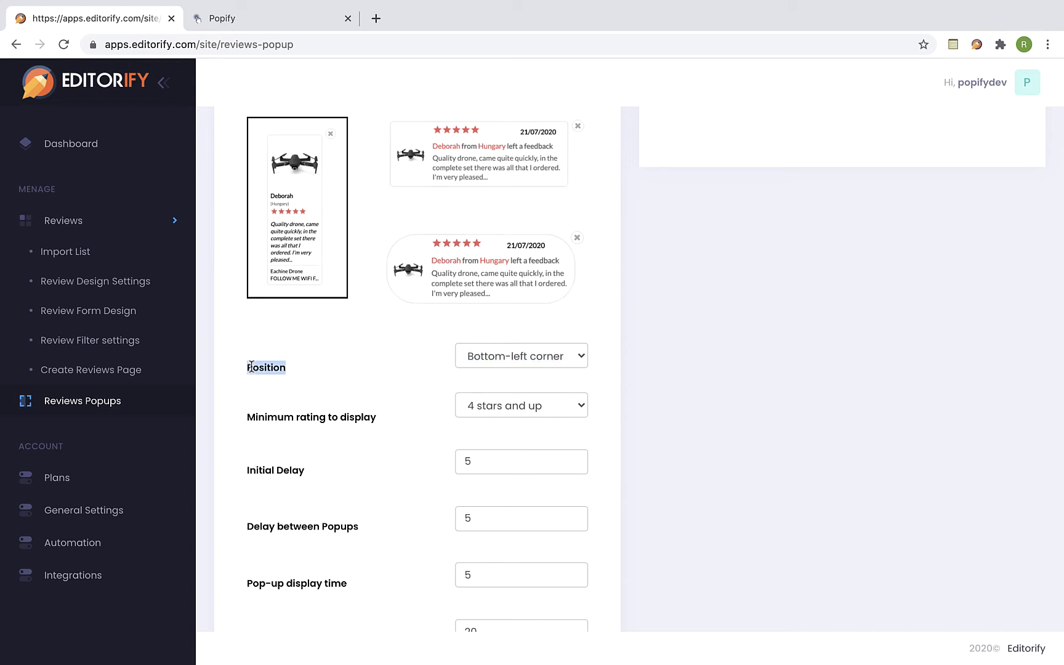
click(490, 362)
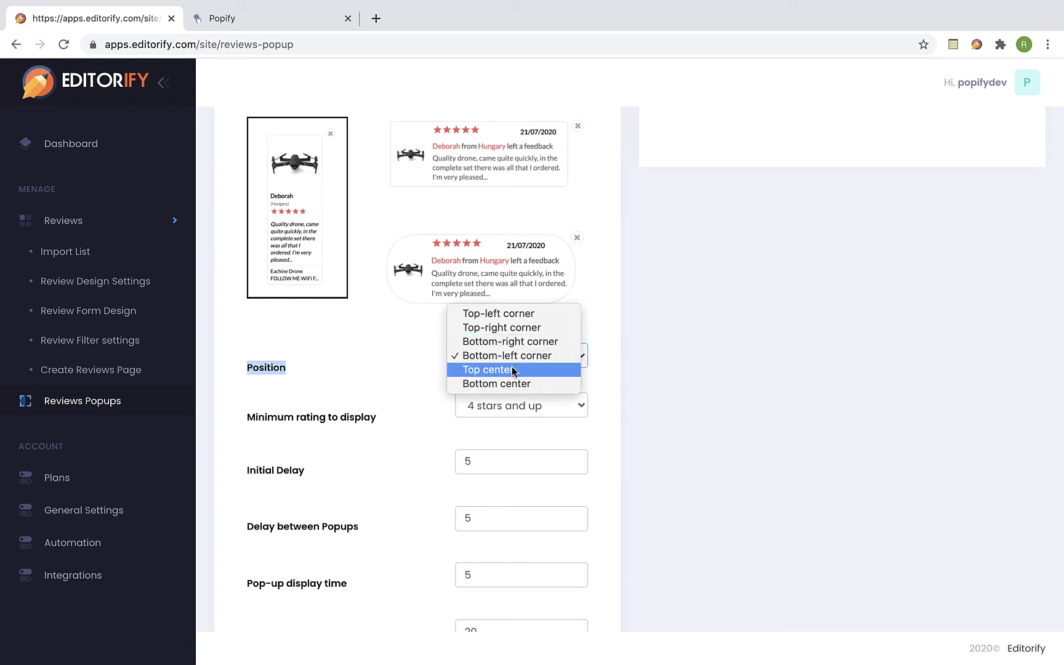
click(530, 361)
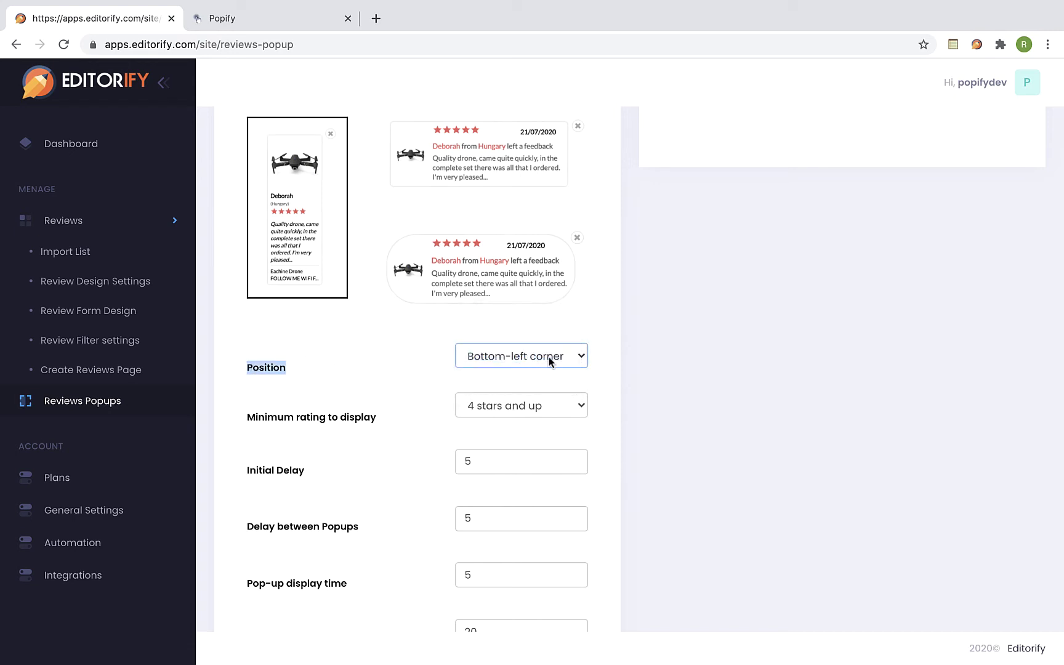
click(636, 393)
scroll(636, 393, down, 2)
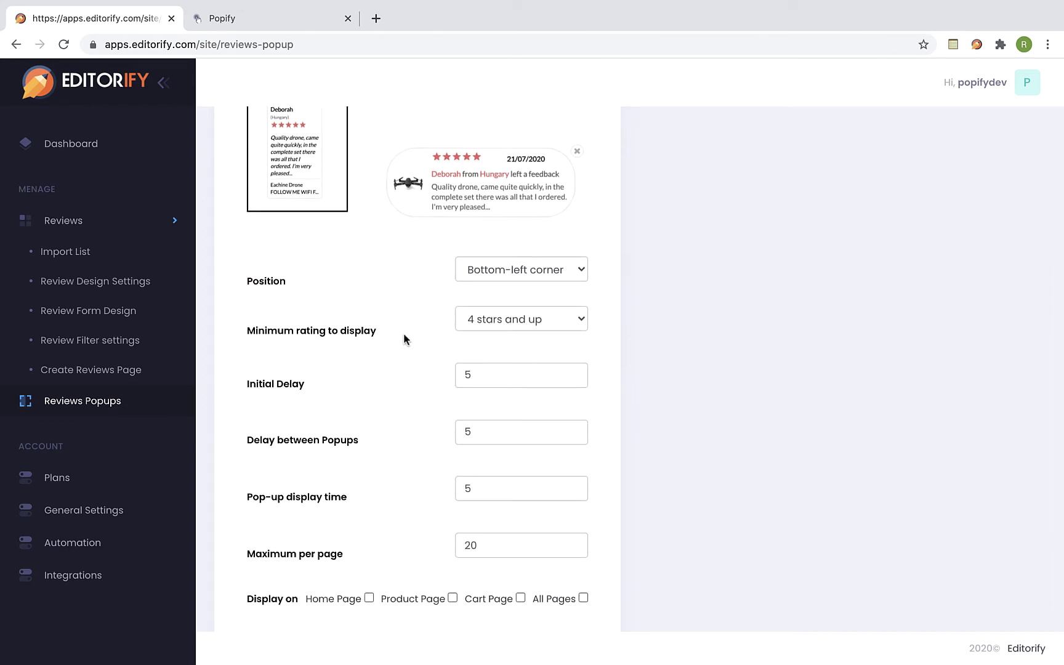
click(491, 319)
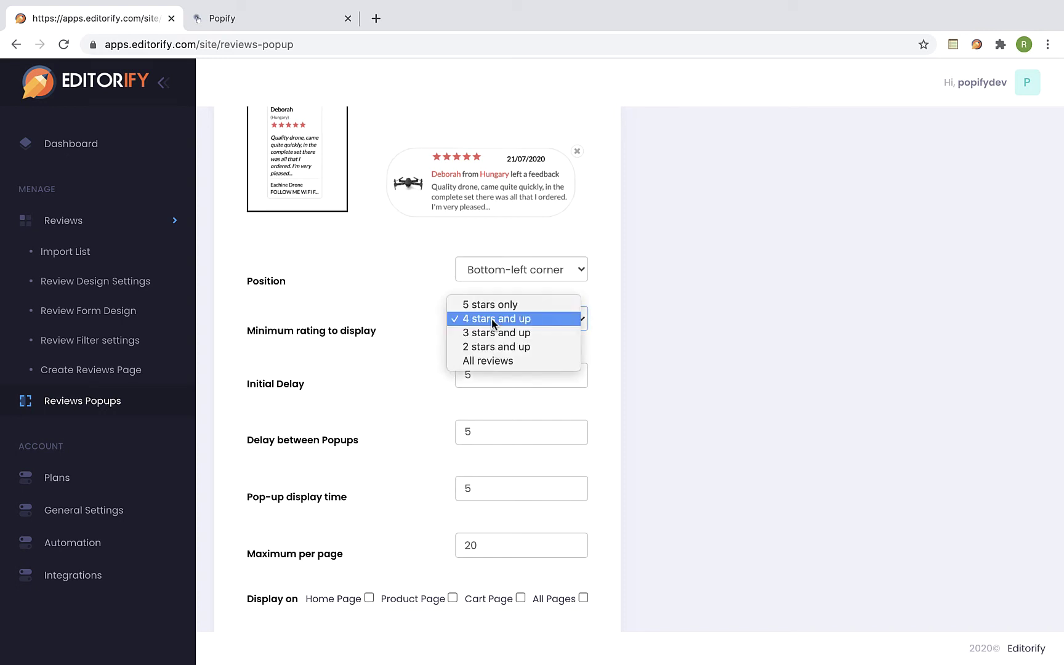
click(634, 341)
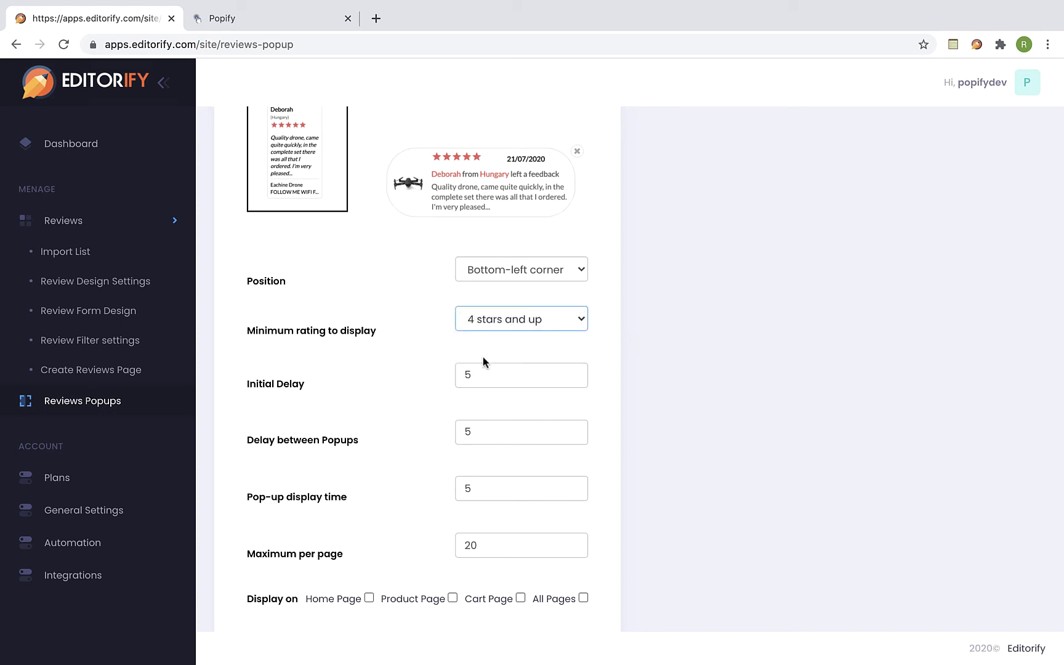
click(255, 381)
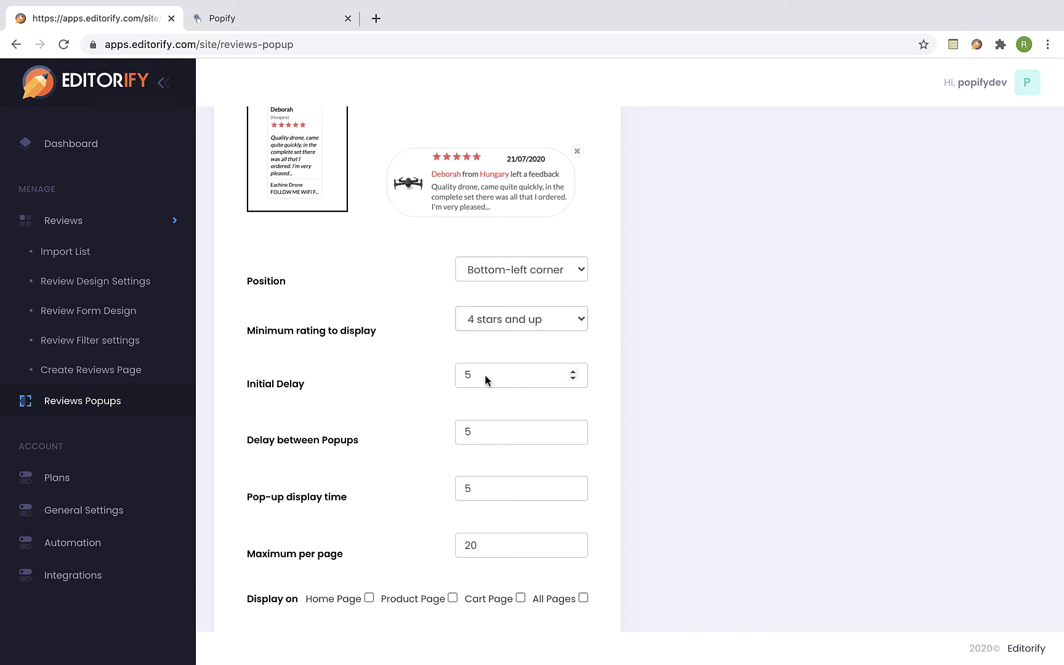
scroll(480, 374, down, 3)
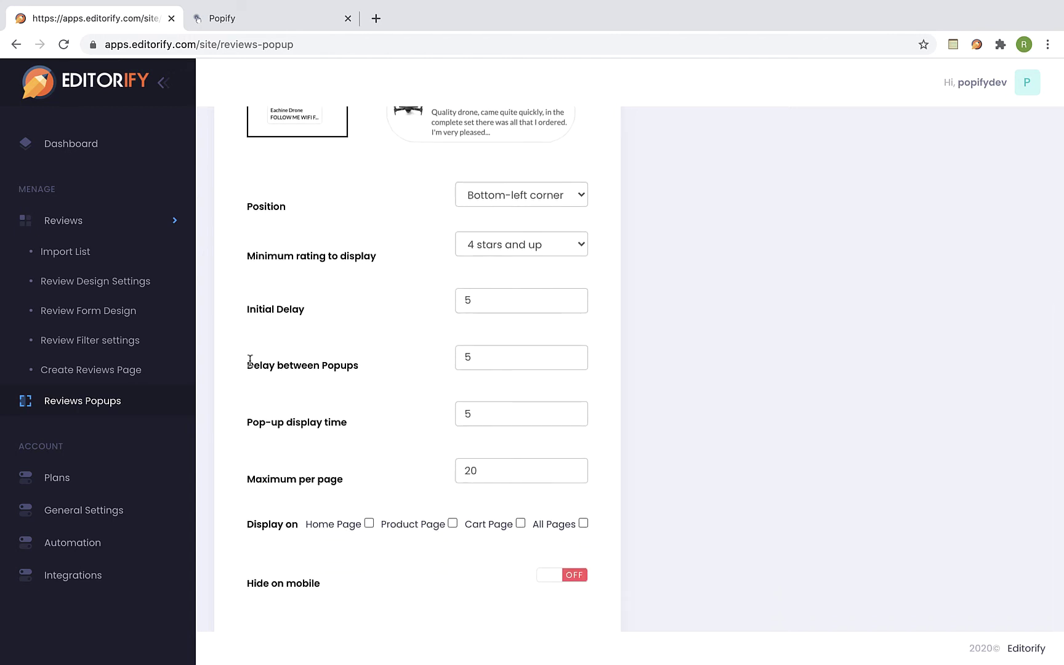
drag(246, 364, 353, 367)
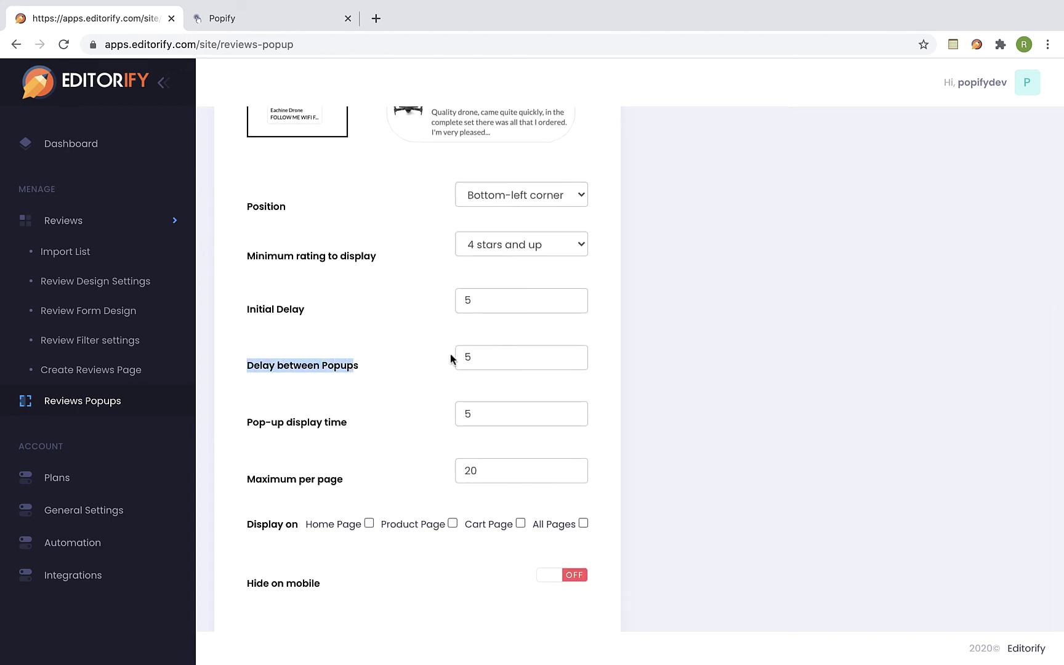
scroll(381, 379, down, 1)
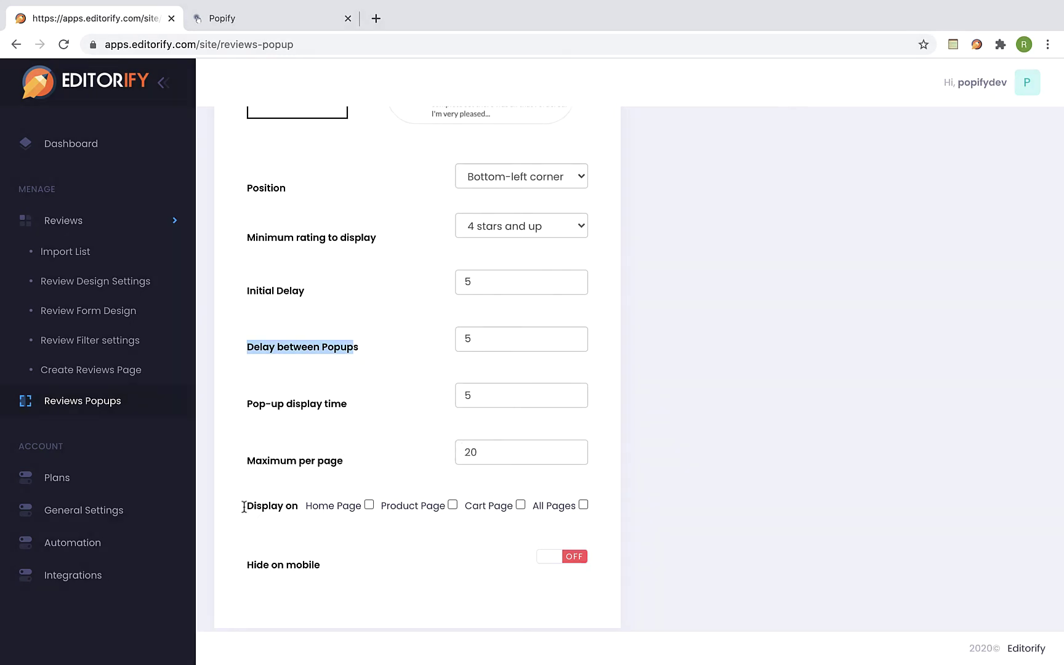
drag(254, 505, 298, 506)
click(442, 494)
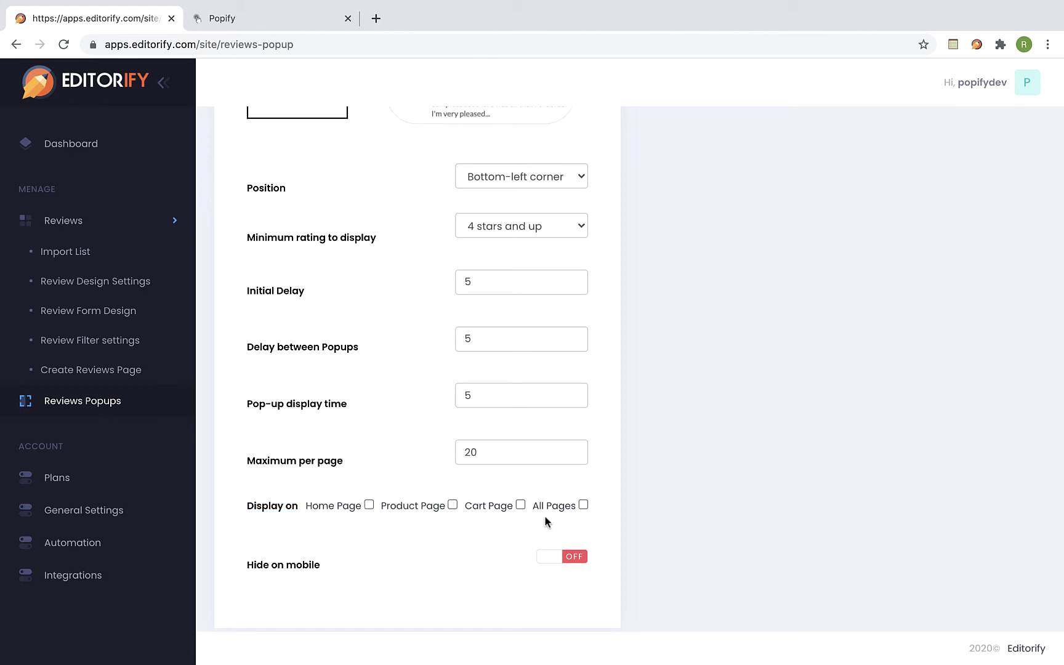
Set popups to show on All Pages, activate the widget, and open the user profile panel
click(583, 505)
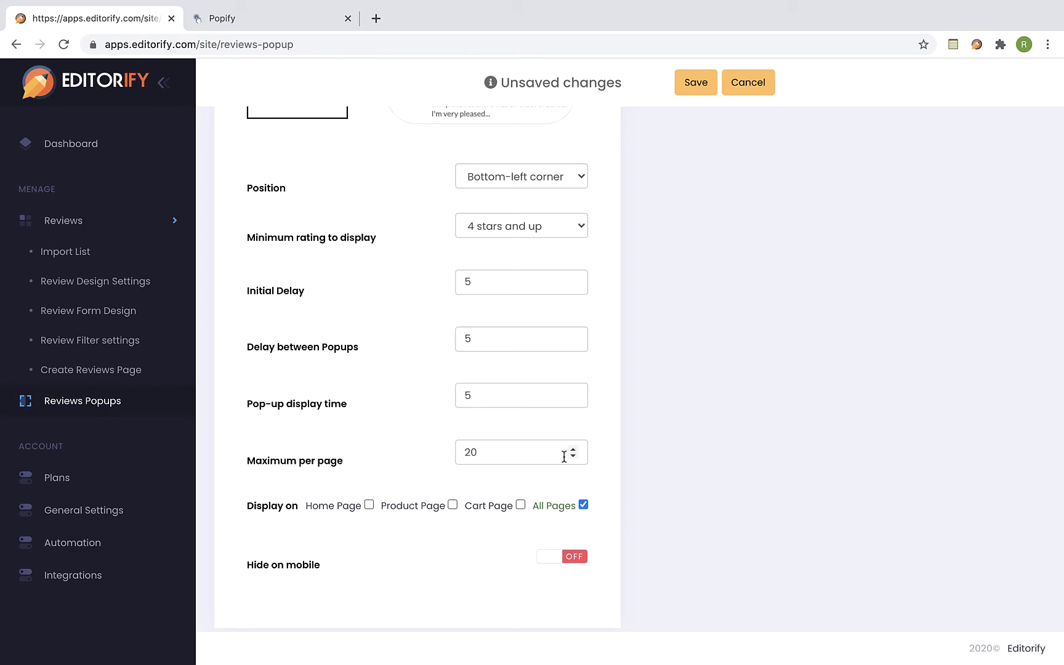
scroll(562, 453, up, 7)
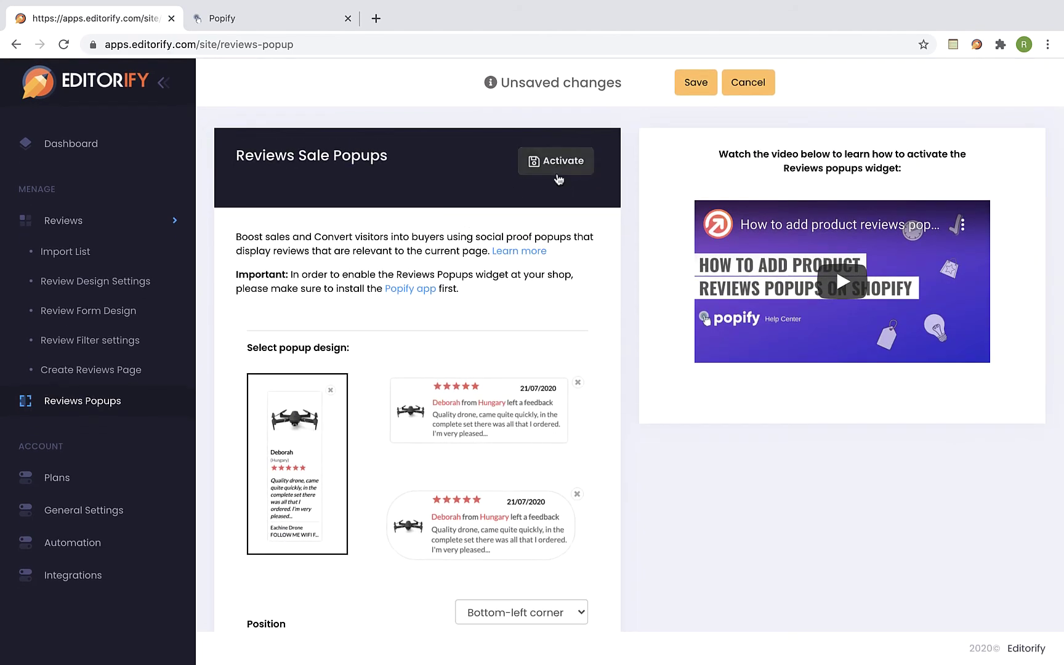
click(557, 165)
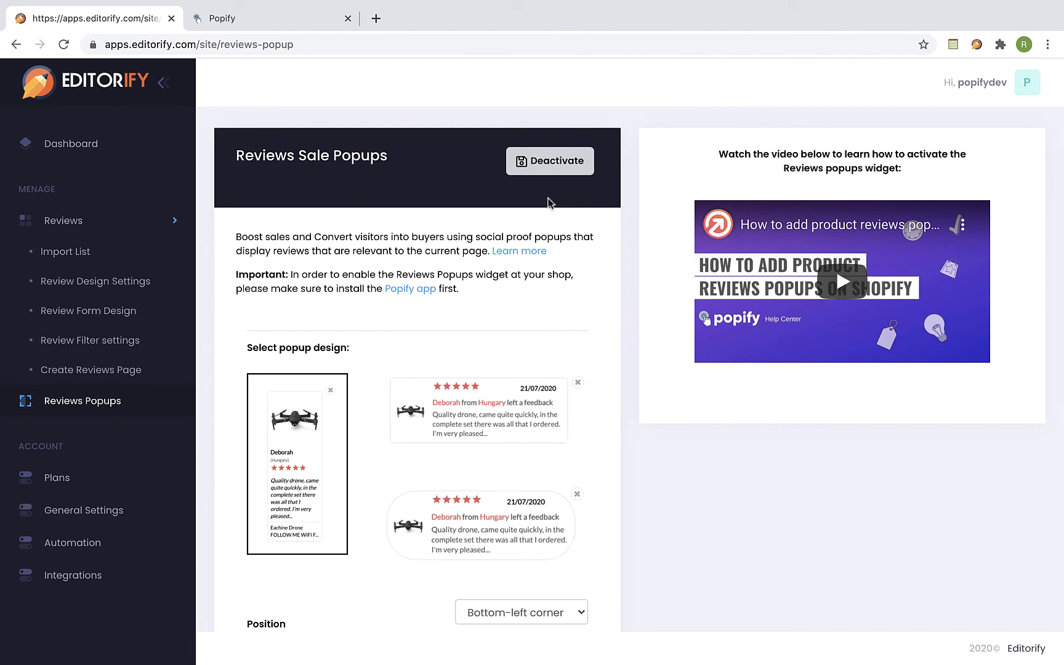
click(962, 83)
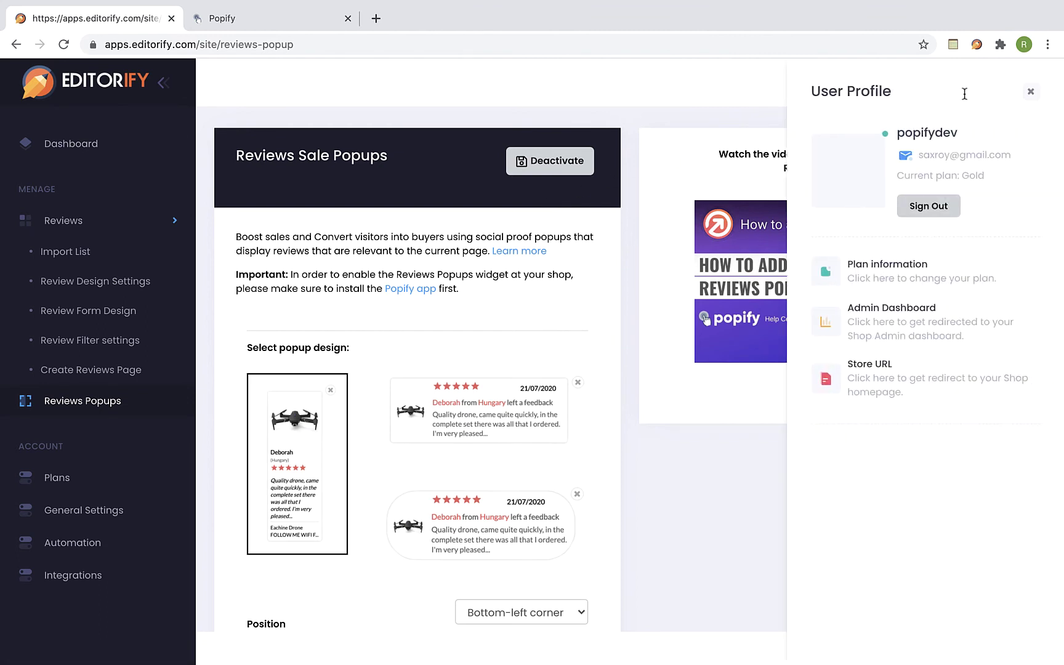
Open the Drones Home store via Store URL, then pick the second popup design in Editorify
click(873, 365)
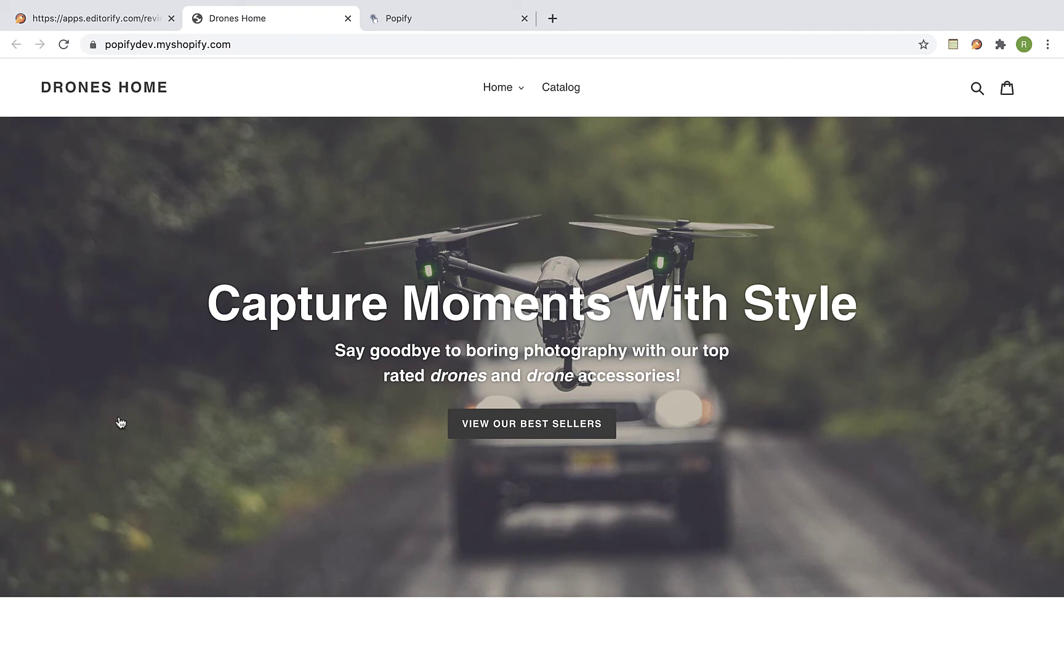
click(129, 20)
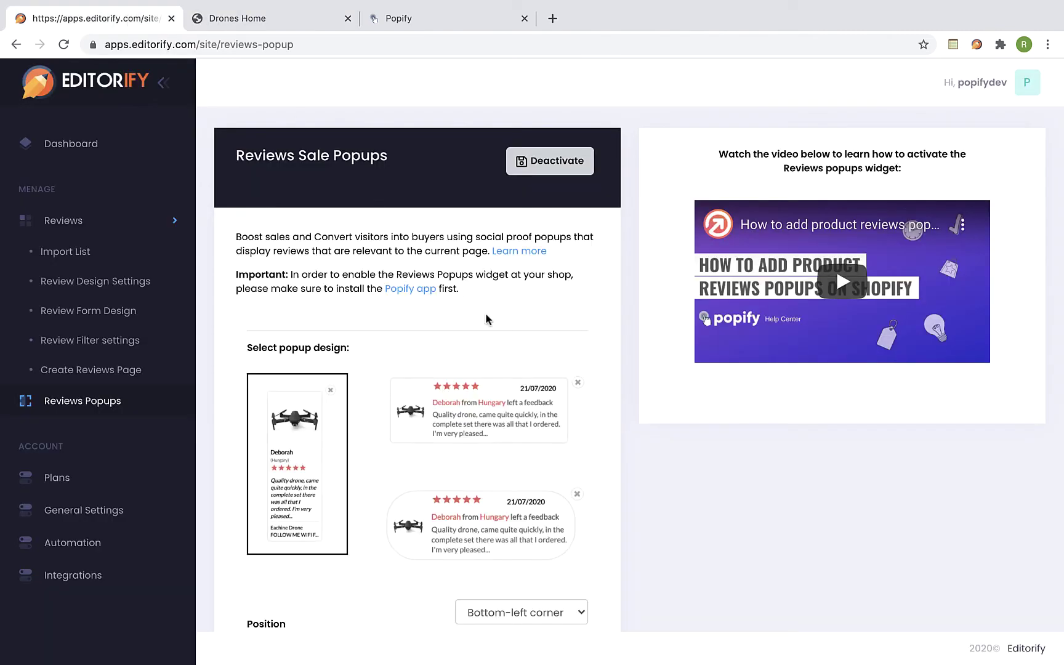
click(562, 361)
scroll(562, 362, down, 3)
scroll(562, 367, up, 3)
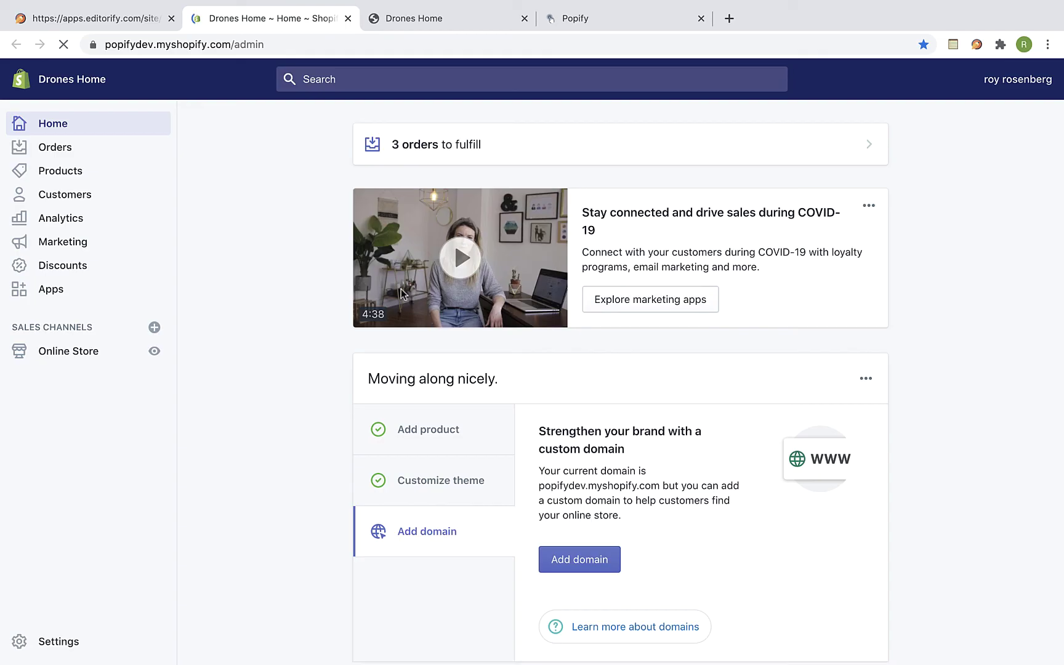
Launch Popify from the Shopify admin's installed Apps list
click(64, 293)
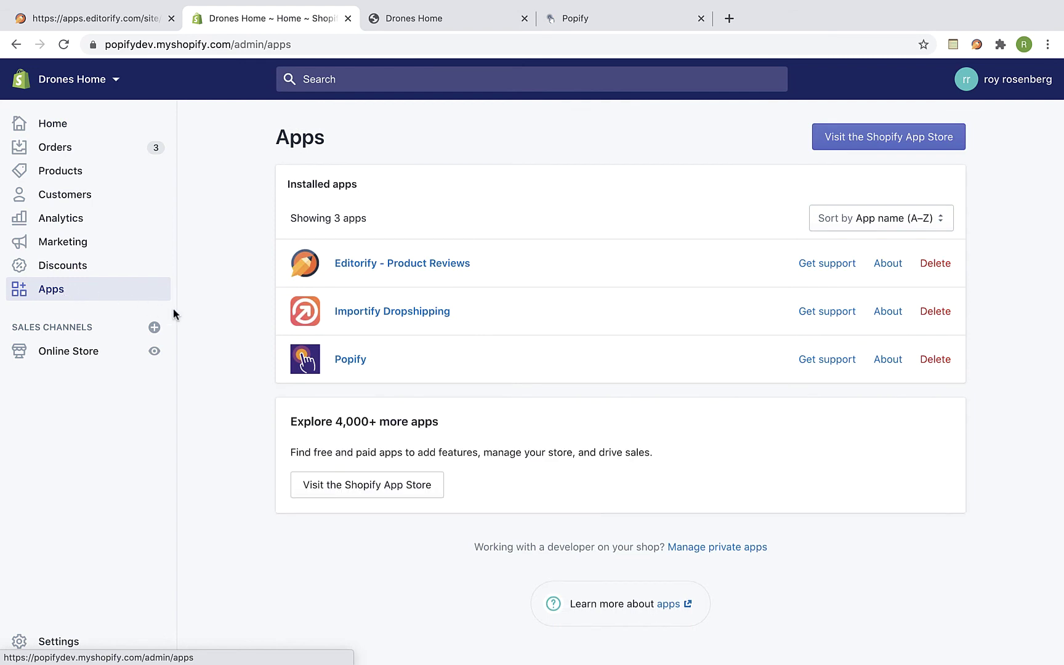
click(351, 359)
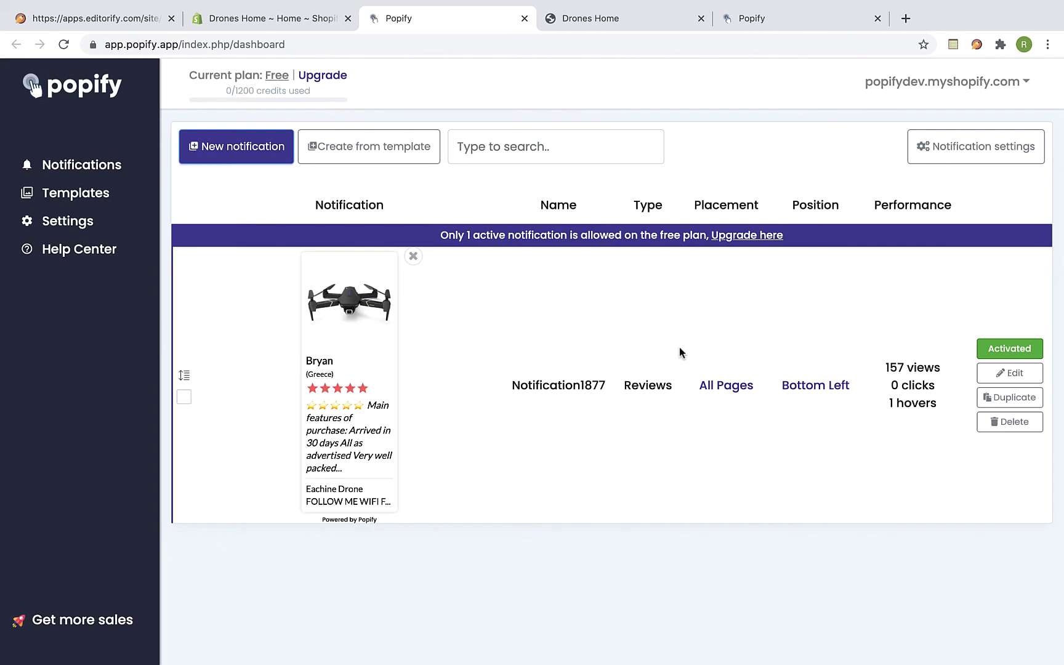
Open Notification1877 for editing and look over its Placement settings
click(993, 377)
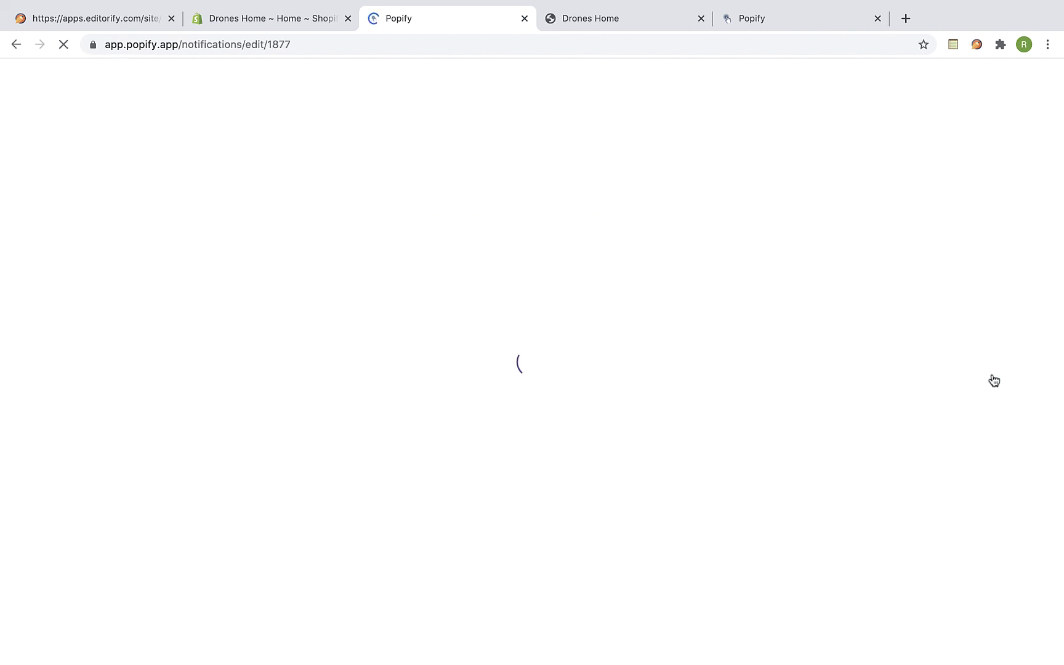
scroll(631, 480, down, 5)
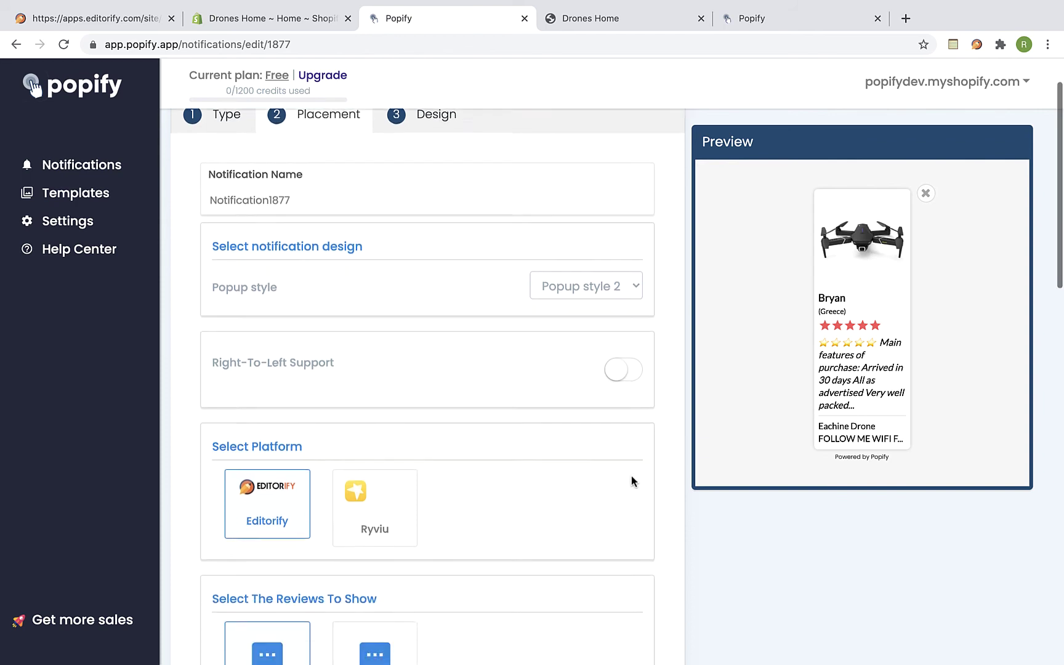
scroll(631, 475, down, 5)
scroll(631, 475, up, 10)
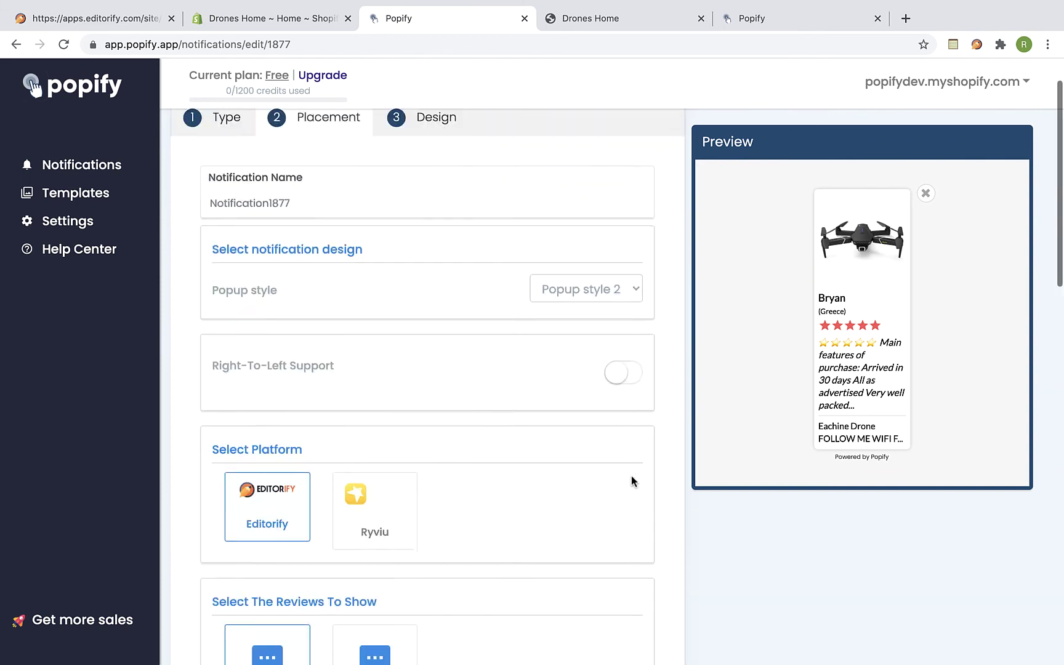
Look through Notification1877's Design settings alongside the review popup preview
click(442, 180)
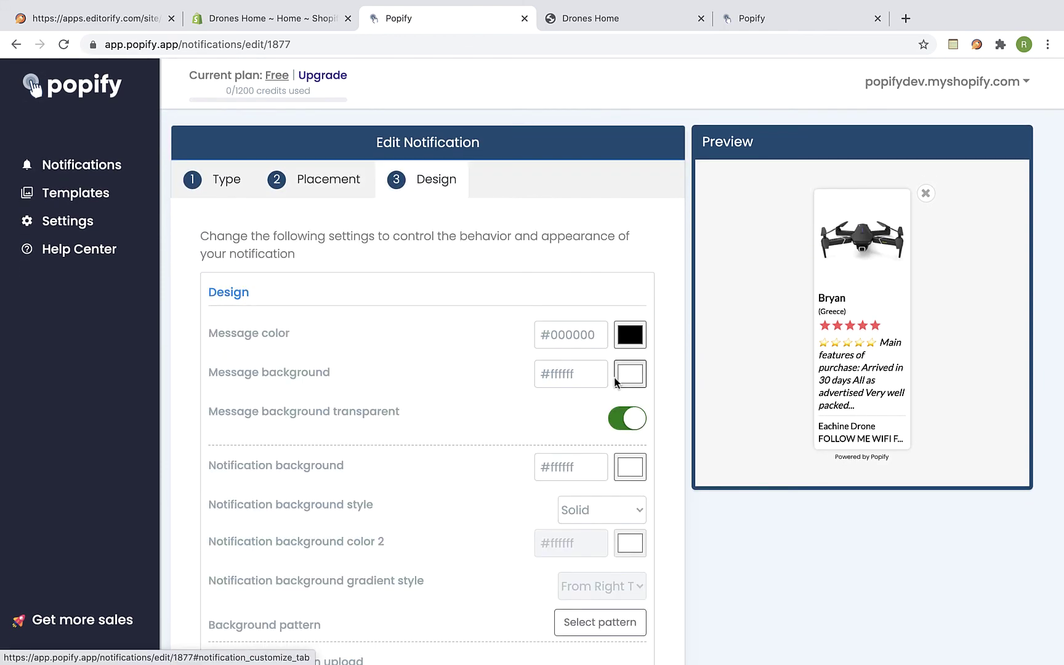
scroll(616, 378, down, 5)
scroll(615, 383, down, 10)
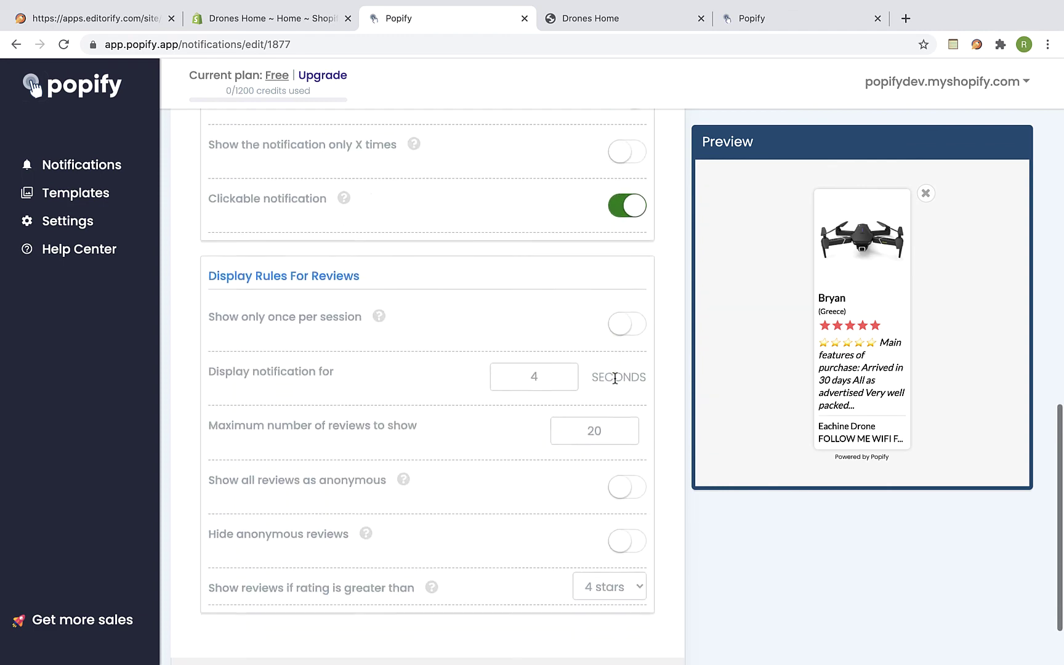
scroll(615, 375, up, 15)
scroll(615, 377, down, 1)
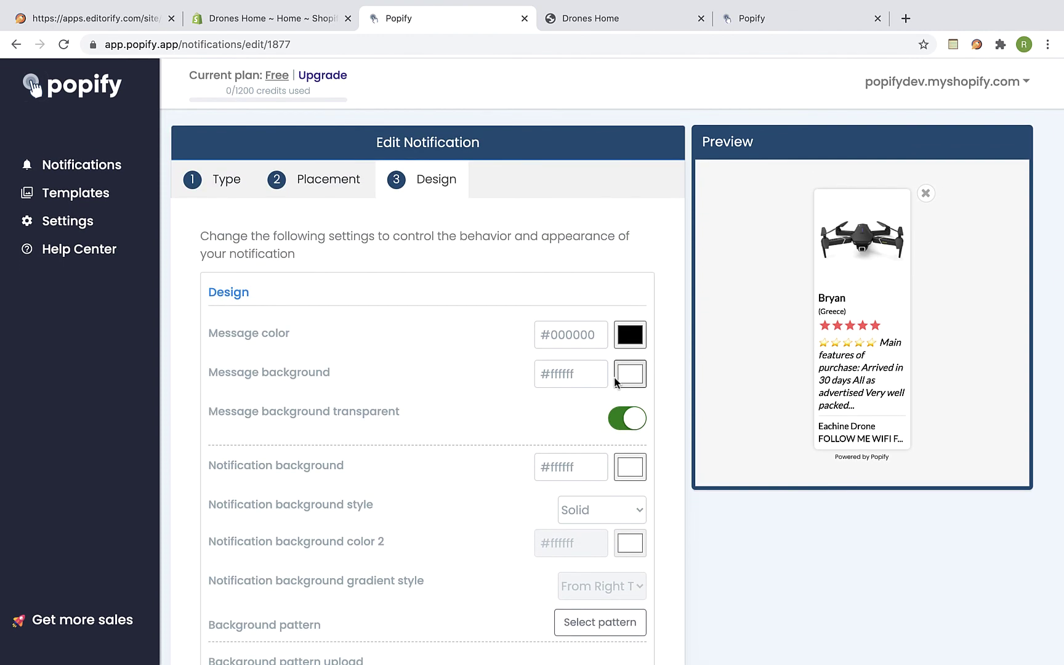